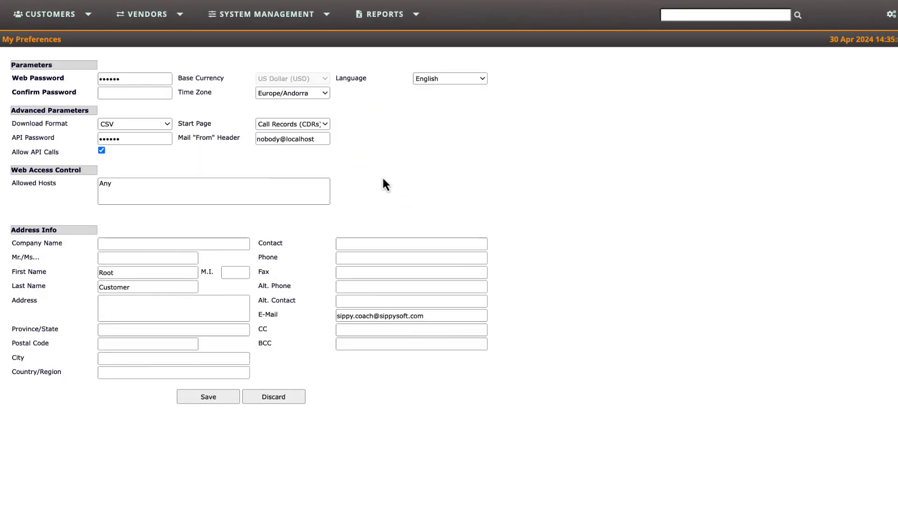
Step: Start a new customer service plan named AnyPlan_1 with A-Z Standard (USD) as its basic tariff
{"action": "mouse_move", "coordinate": [82, 28]}
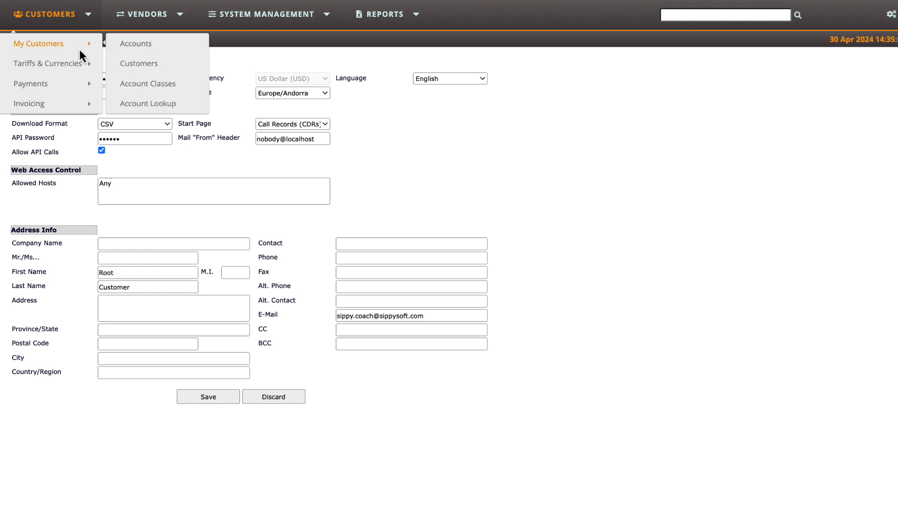
{"action": "mouse_move", "coordinate": [77, 62]}
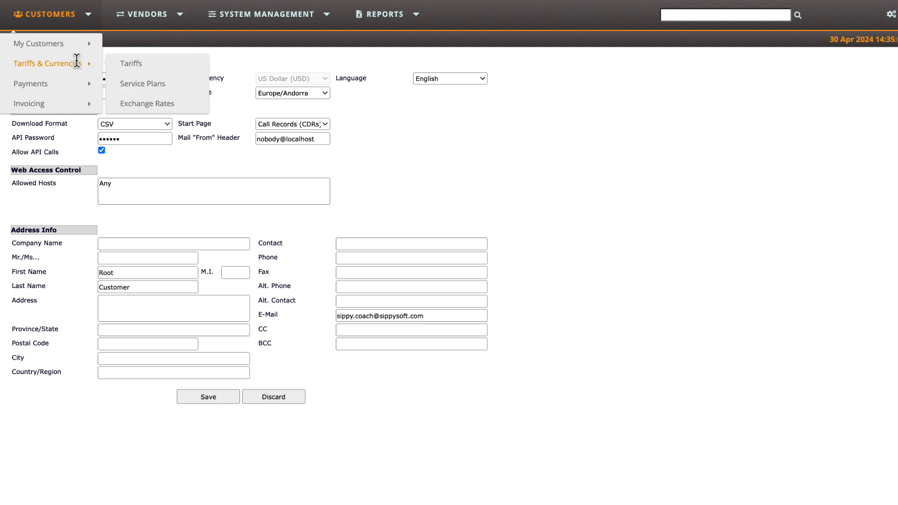
{"action": "left_click", "coordinate": [133, 89]}
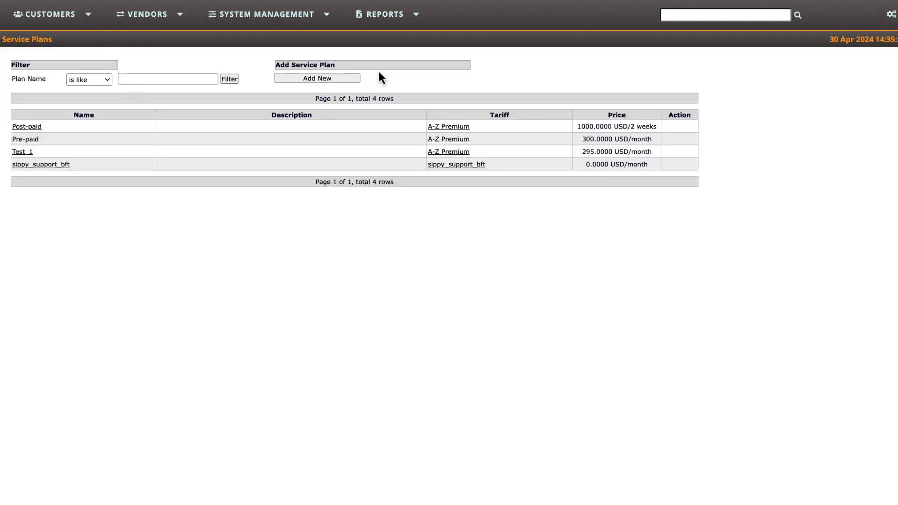
{"action": "left_click", "coordinate": [352, 77]}
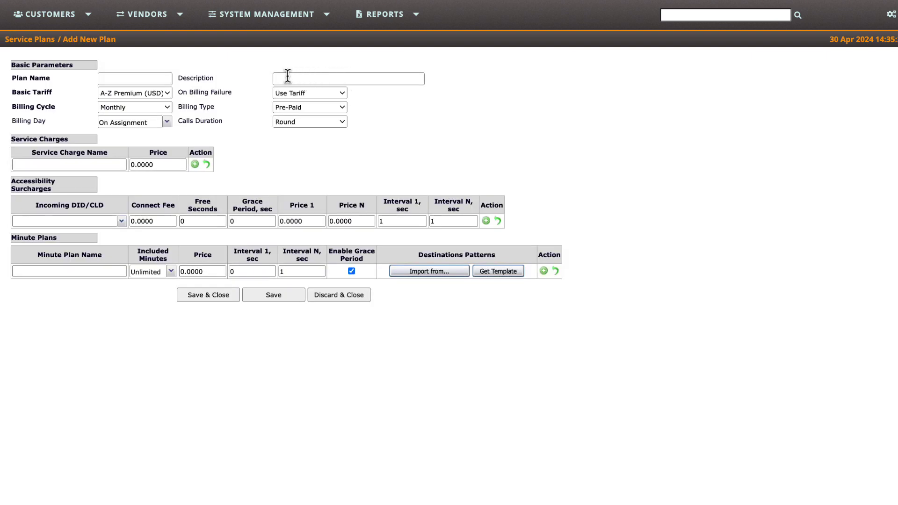
{"action": "left_click", "coordinate": [155, 77]}
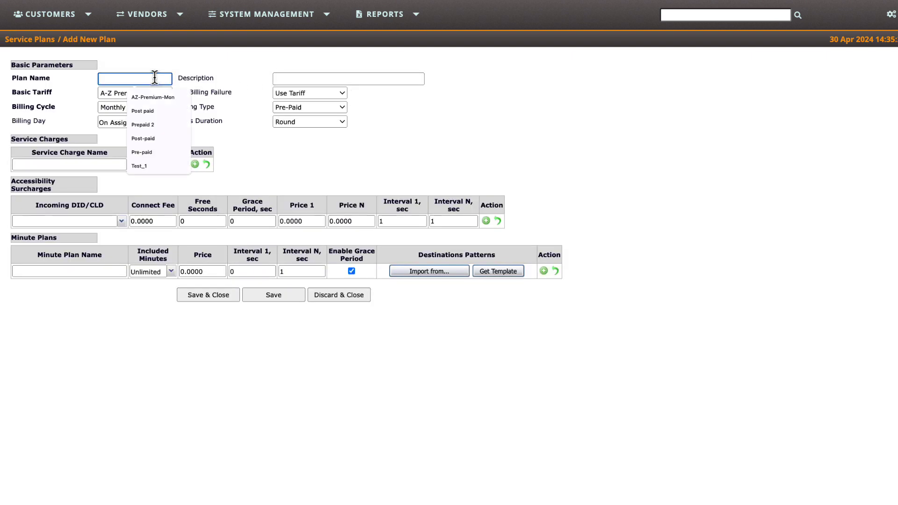
{"action": "type", "text": "AnyPlan"}
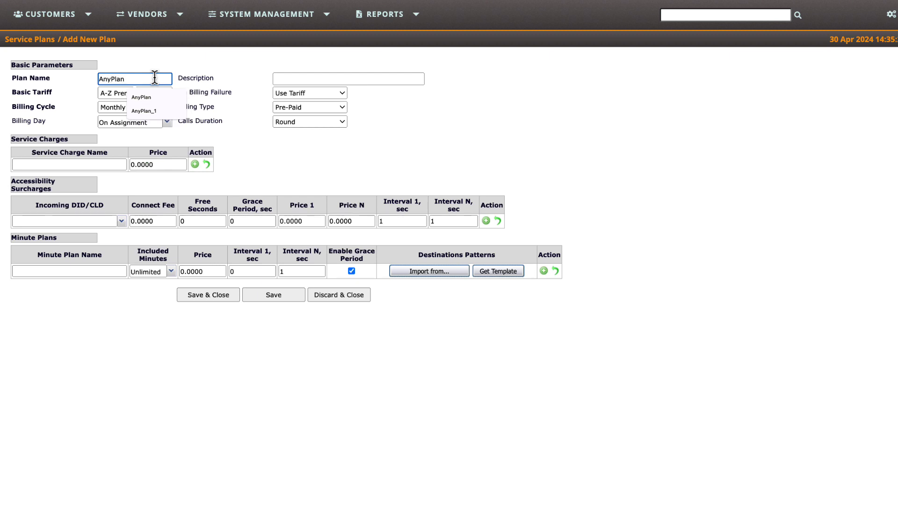
{"action": "type", "text": "_1"}
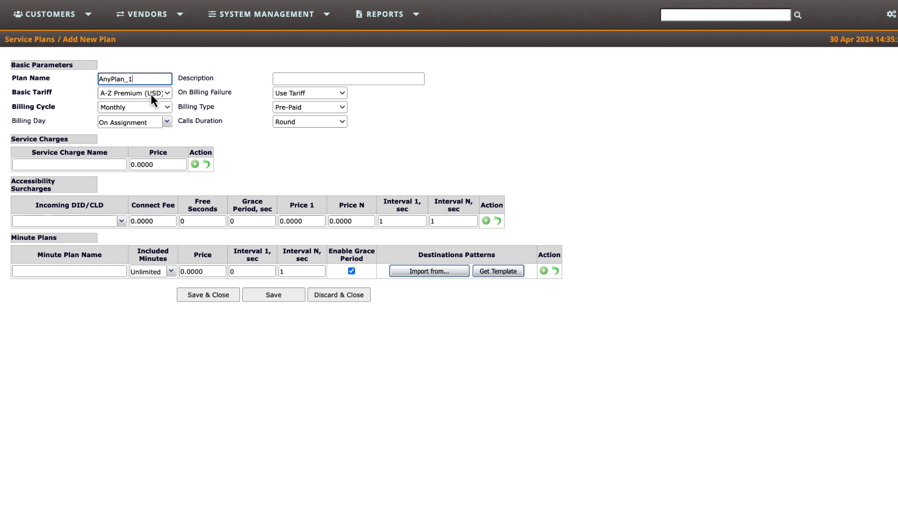
{"action": "left_click", "coordinate": [150, 94]}
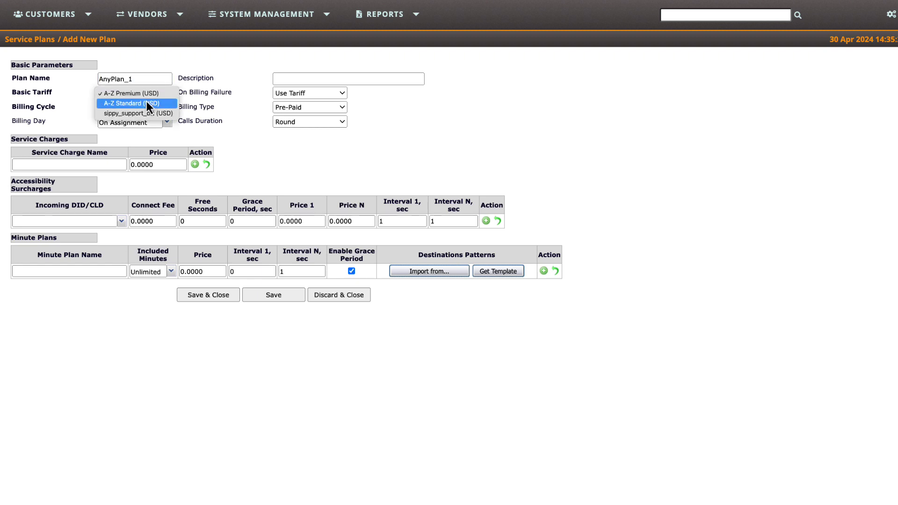
{"action": "left_click", "coordinate": [147, 101]}
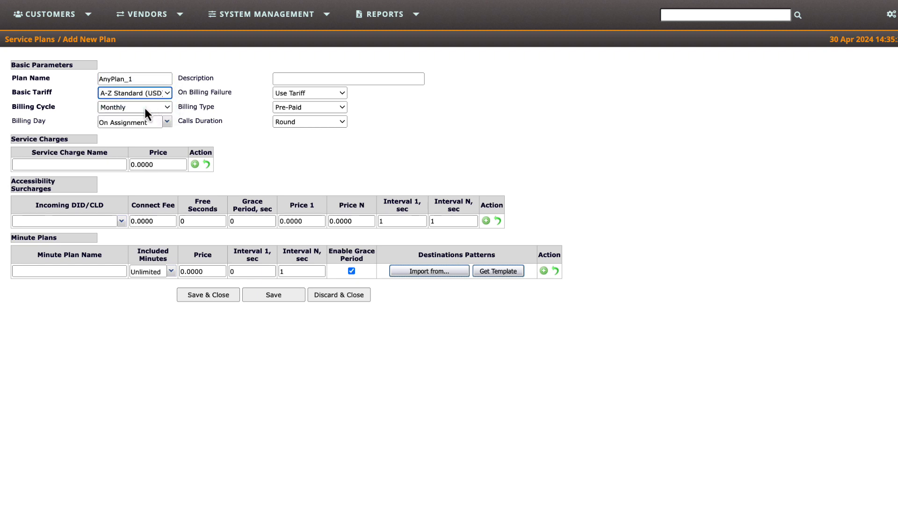
Step: Set the plan's billing cycle to Weekly with Monday as the billing day
{"action": "left_click", "coordinate": [145, 107]}
{"action": "left_click", "coordinate": [139, 91]}
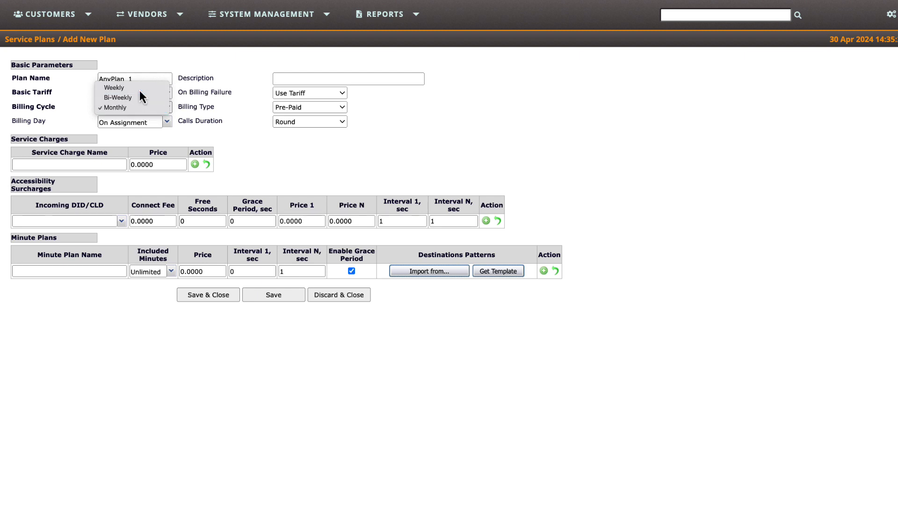
{"action": "left_click", "coordinate": [138, 123]}
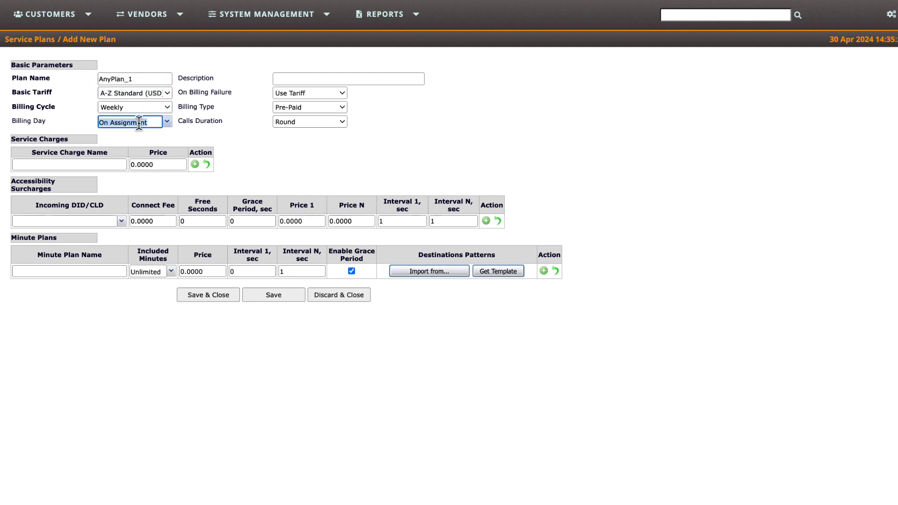
{"action": "left_click", "coordinate": [167, 123]}
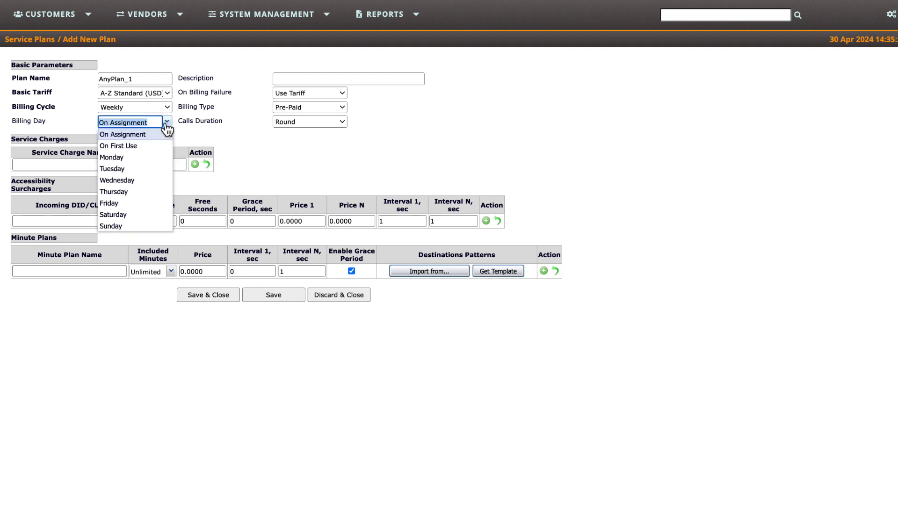
{"action": "left_click", "coordinate": [137, 159]}
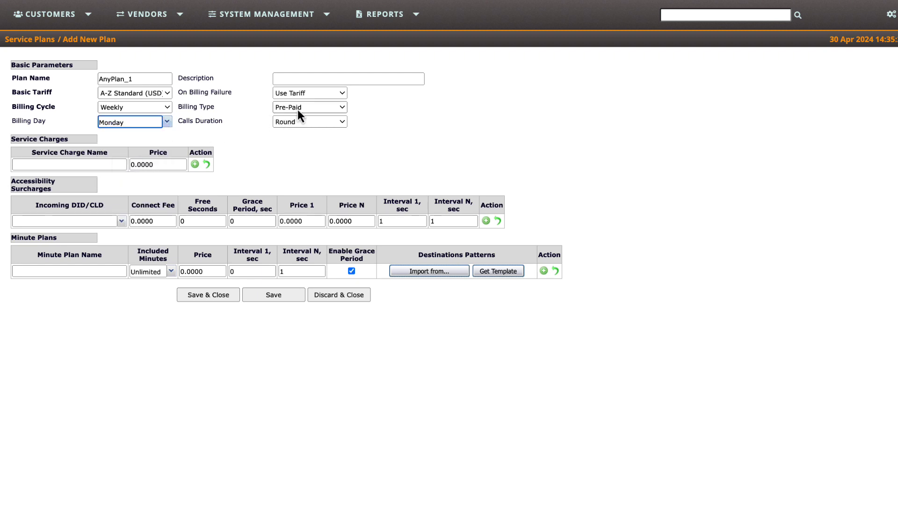
Step: Set the plan to Block Charged Calls on billing failure and keep the billing type as Pre-Paid
{"action": "left_click", "coordinate": [322, 97]}
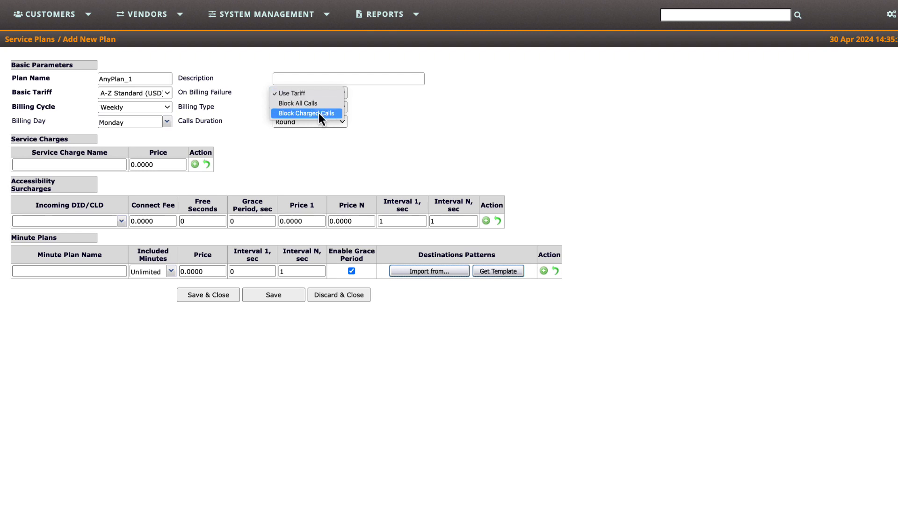
{"action": "left_click", "coordinate": [320, 113]}
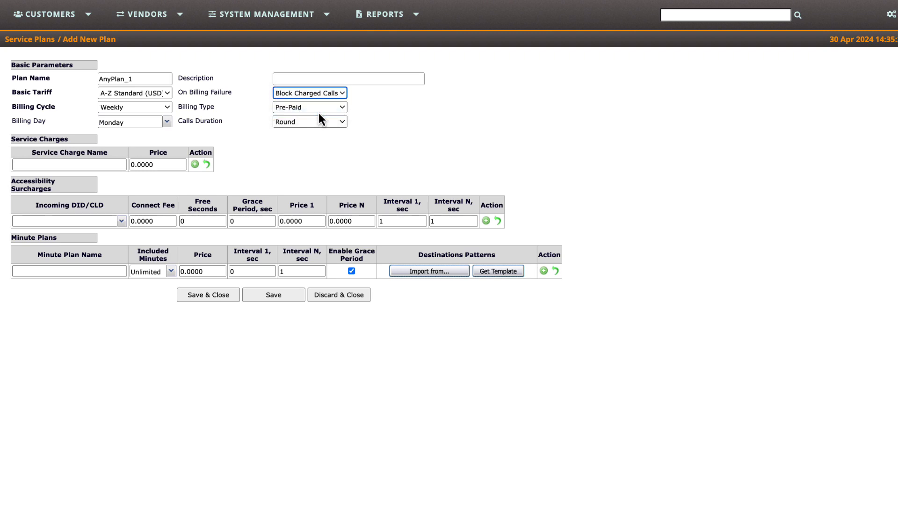
{"action": "left_click", "coordinate": [325, 111]}
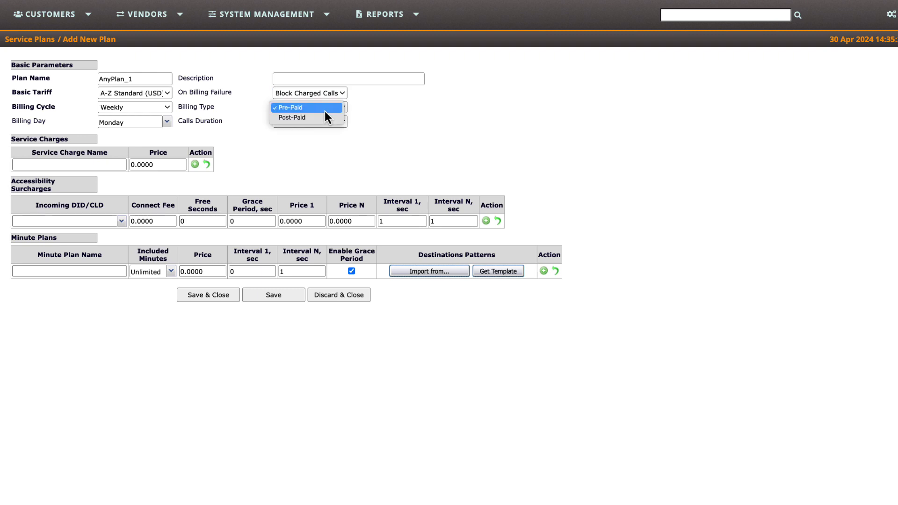
{"action": "left_click", "coordinate": [325, 111]}
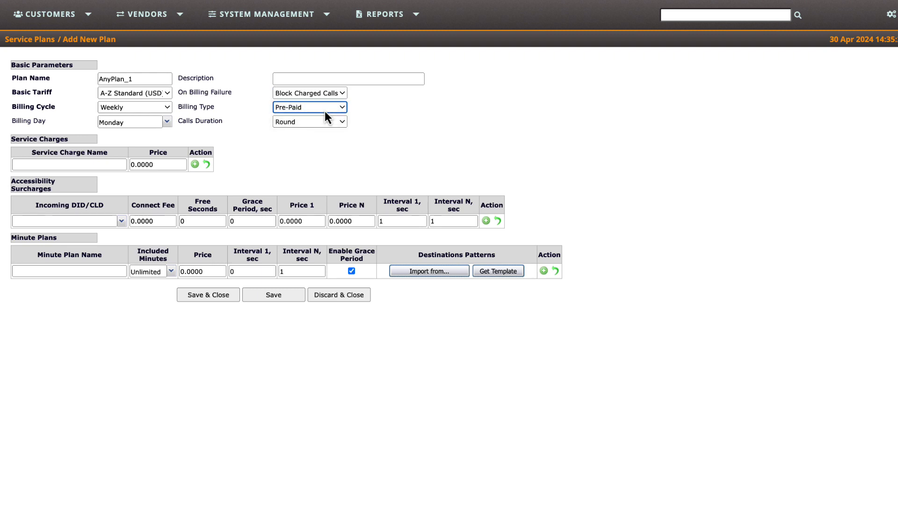
Step: Enter a service charge named ServiceCharge1 with a price of 30
{"action": "left_click", "coordinate": [110, 164]}
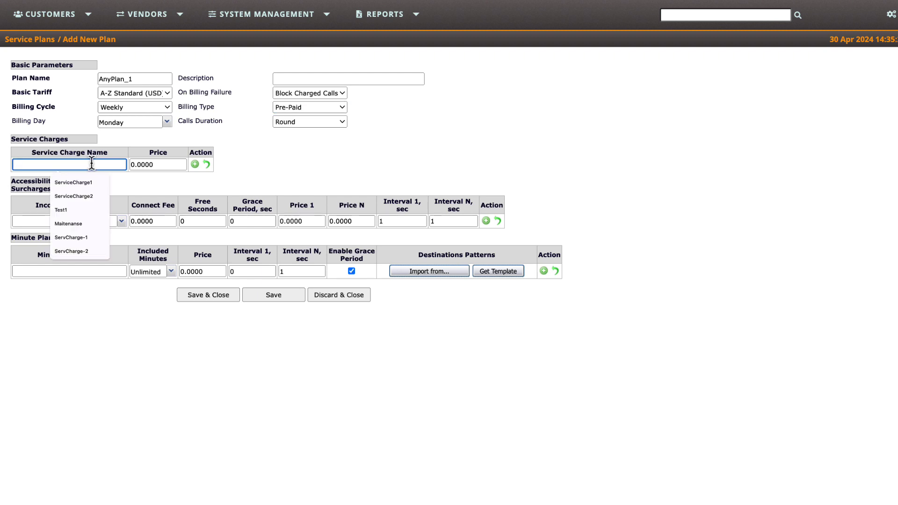
{"action": "type", "text": "ServiceCharge1"}
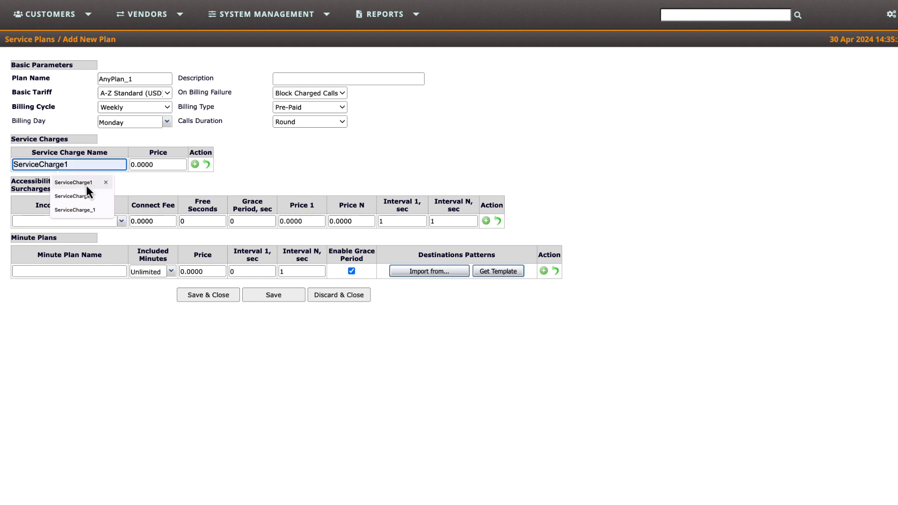
{"action": "left_click", "coordinate": [86, 184]}
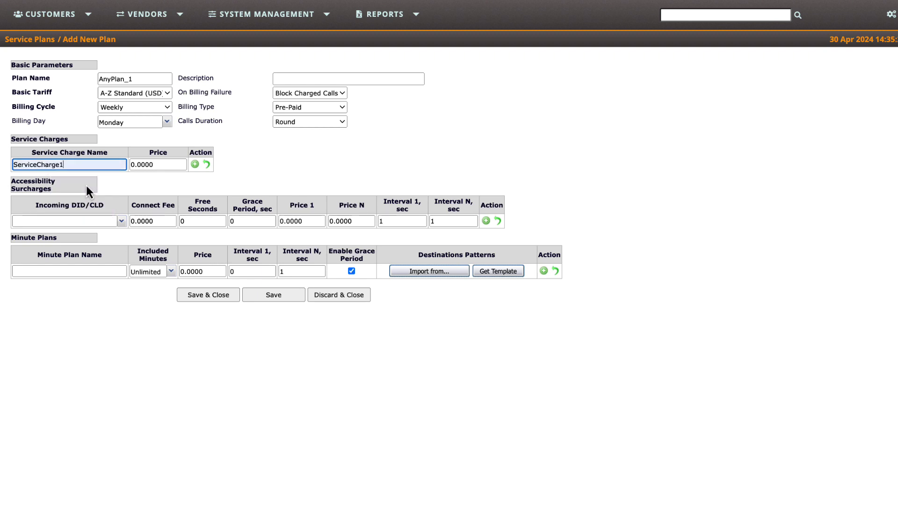
{"action": "double_click", "coordinate": [141, 164]}
{"action": "type", "text": "30"}
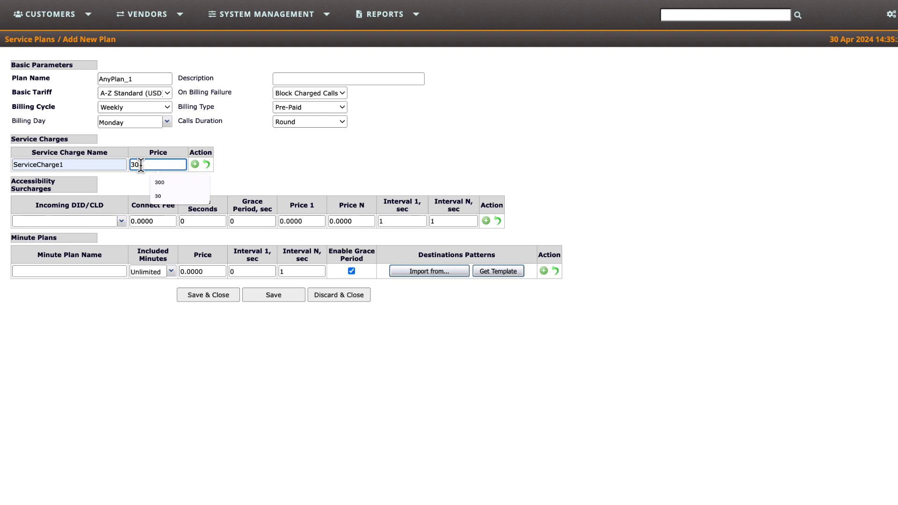
{"action": "left_click", "coordinate": [242, 177]}
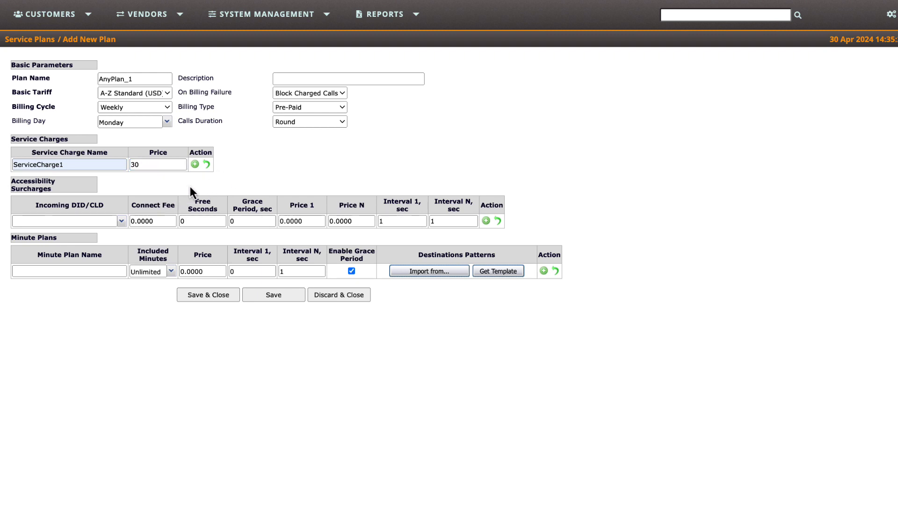
Step: Enter a minute plan named MinutePlan_1 with 300 included minutes and a price of 20
{"action": "left_click", "coordinate": [72, 271]}
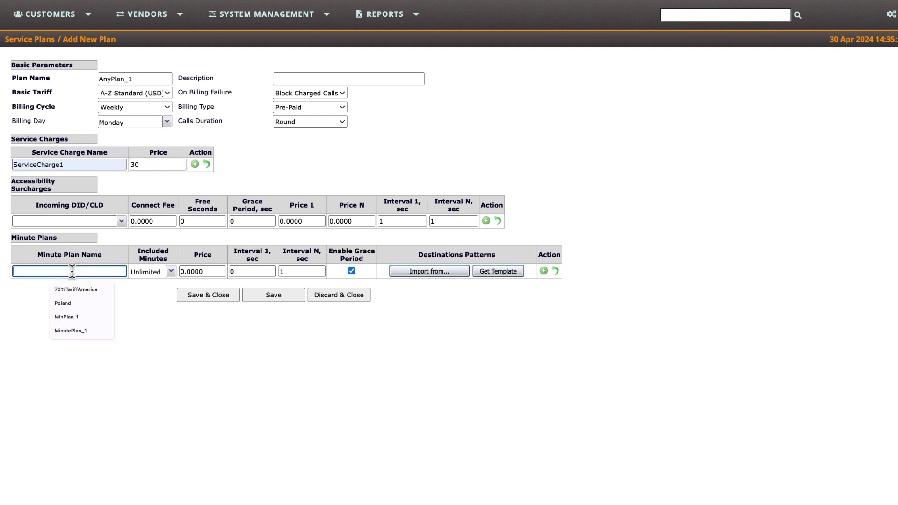
{"action": "type", "text": "Minute"}
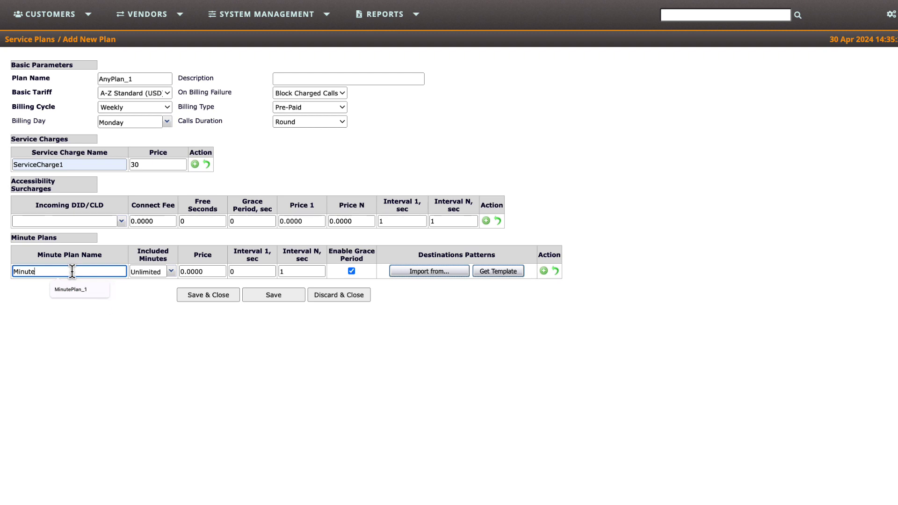
{"action": "left_click", "coordinate": [77, 289]}
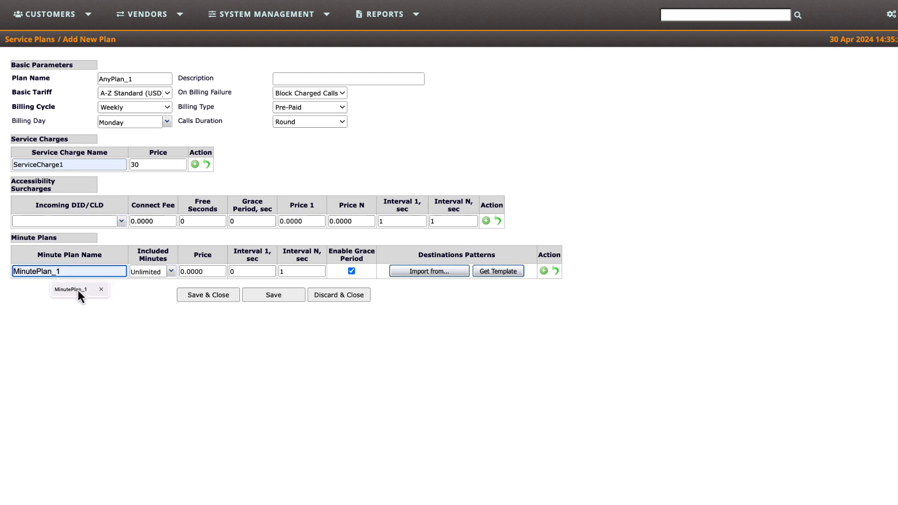
{"action": "left_click", "coordinate": [77, 290]}
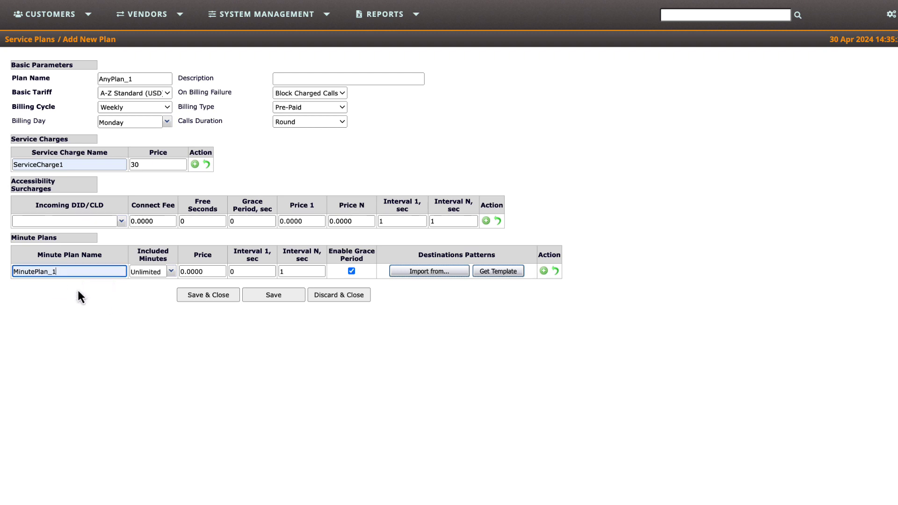
{"action": "left_click", "coordinate": [170, 274]}
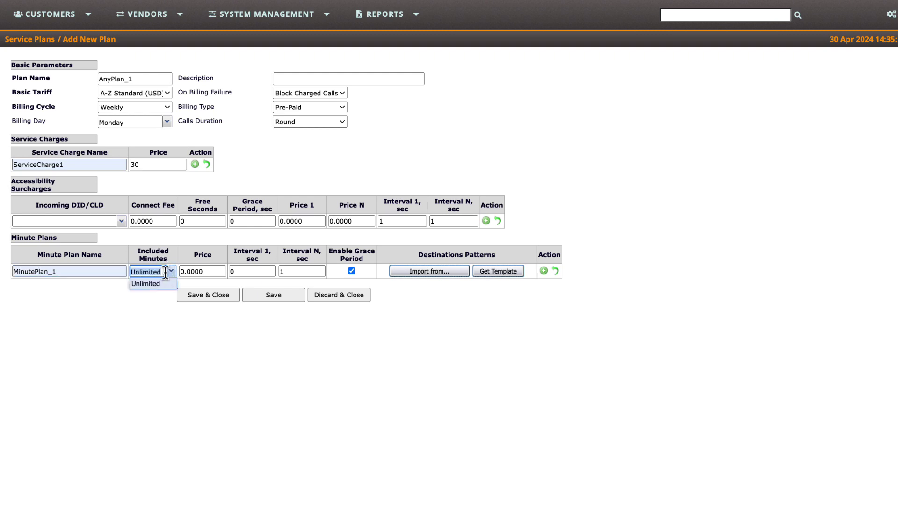
{"action": "type", "text": "300"}
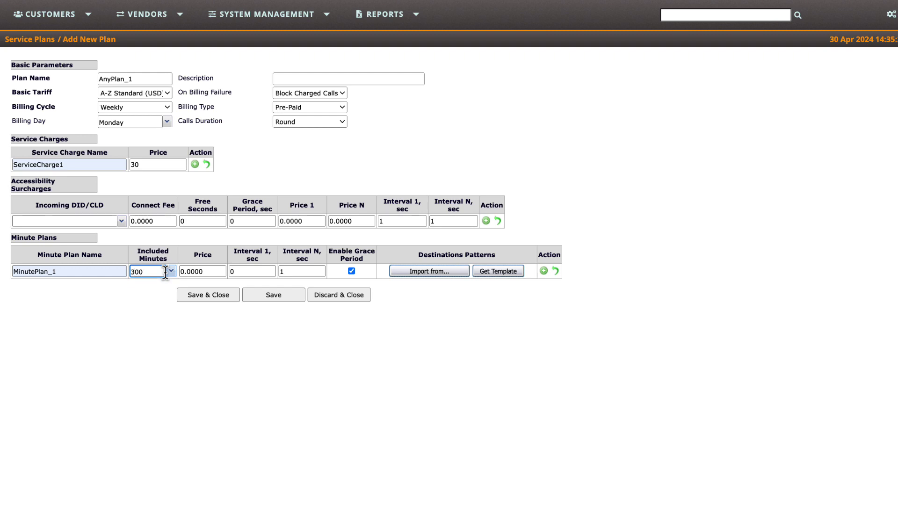
{"action": "left_click", "coordinate": [204, 271]}
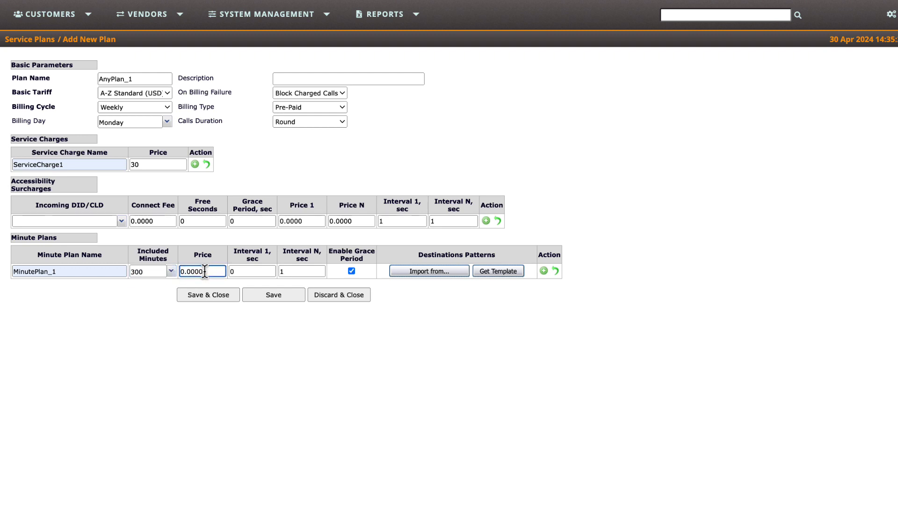
{"action": "double_click", "coordinate": [204, 271]}
{"action": "type", "text": "20"}
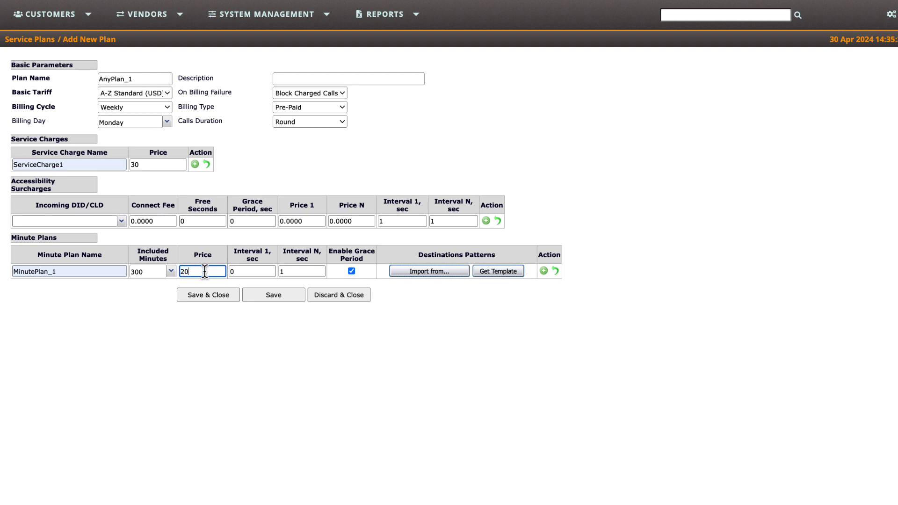